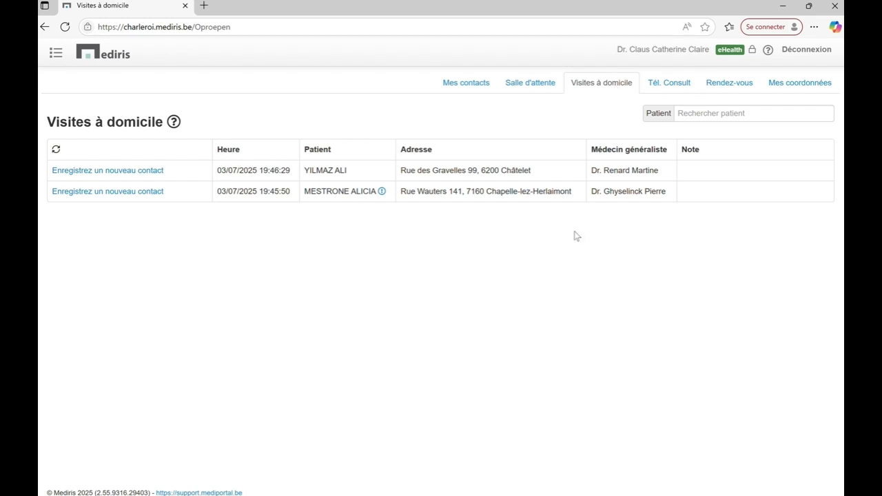
Step: Start a new contact for the 03/07/2025 19:45:50 home visit and view the technical services available under Autre traitement
{"action": "left_click", "coordinate": [145, 195]}
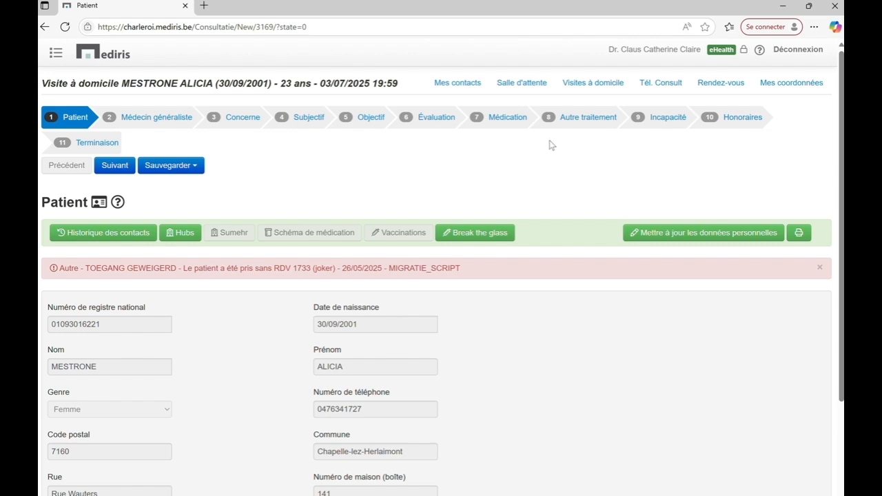
{"action": "left_click", "coordinate": [581, 123]}
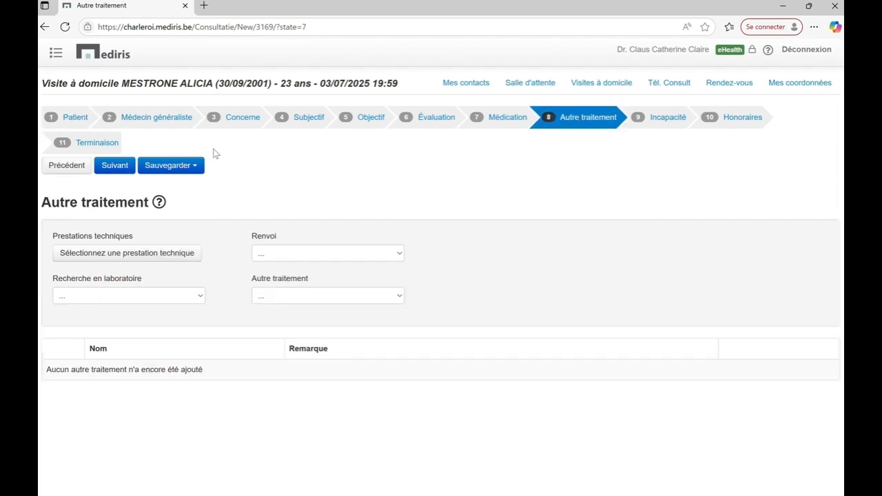
{"action": "left_click", "coordinate": [165, 256]}
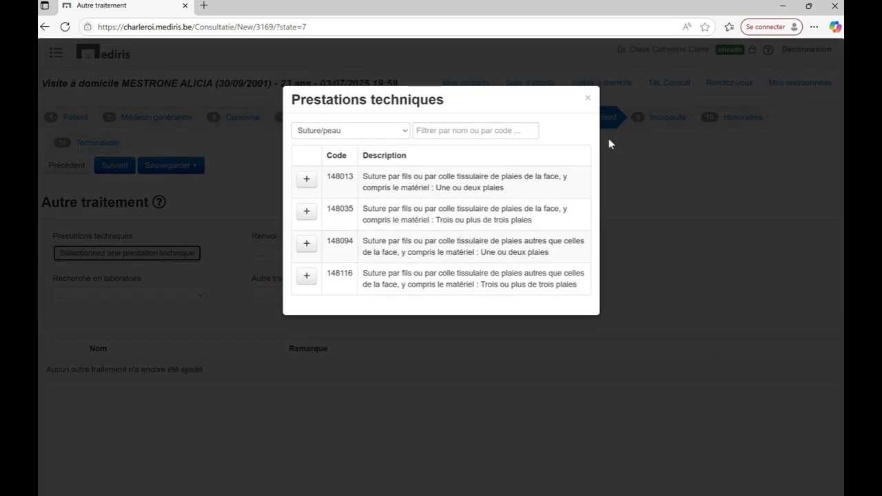
{"action": "left_click", "coordinate": [587, 98]}
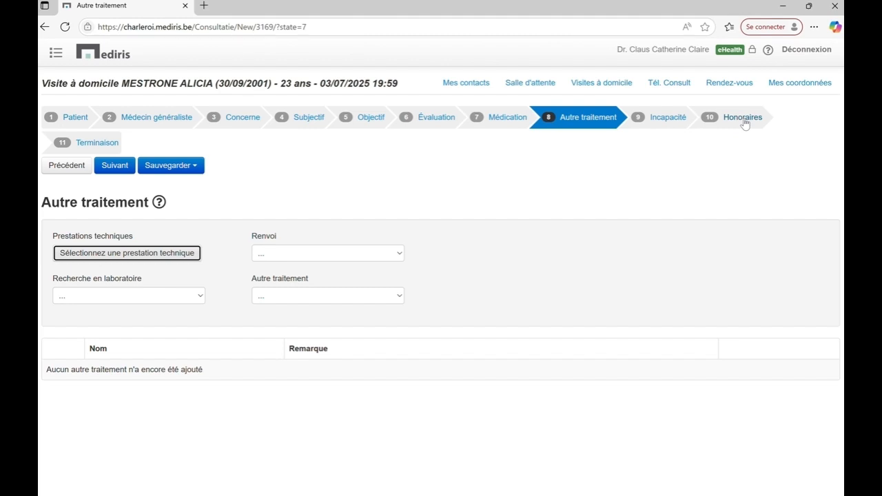
Step: Review the contact type, time and nomenclature codes in the visit's Honoraires section and save the contact without closing it
{"action": "left_click", "coordinate": [745, 124]}
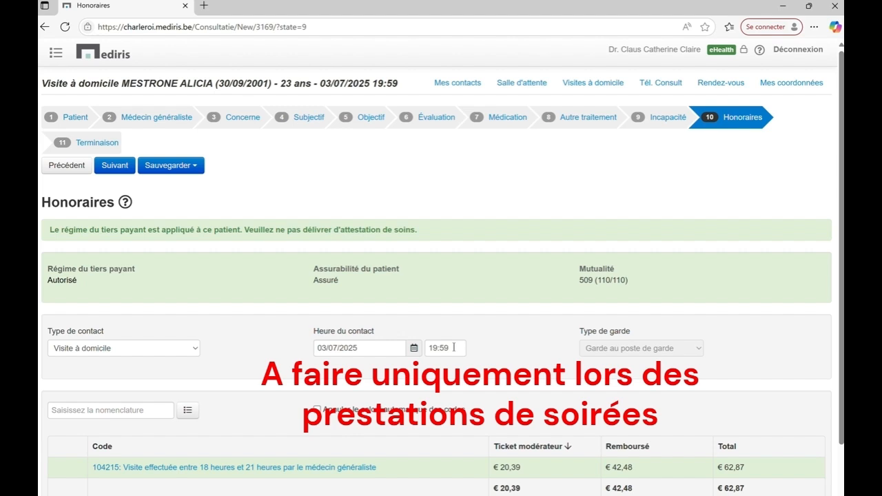
{"action": "scroll", "coordinate": [473, 315], "scroll_direction": "down", "scroll_amount": 1}
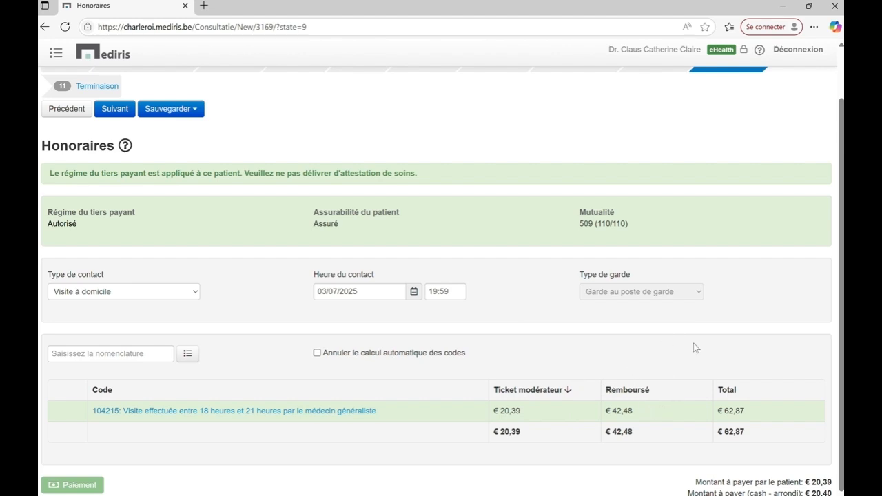
{"action": "scroll", "coordinate": [656, 318], "scroll_direction": "down", "scroll_amount": 1}
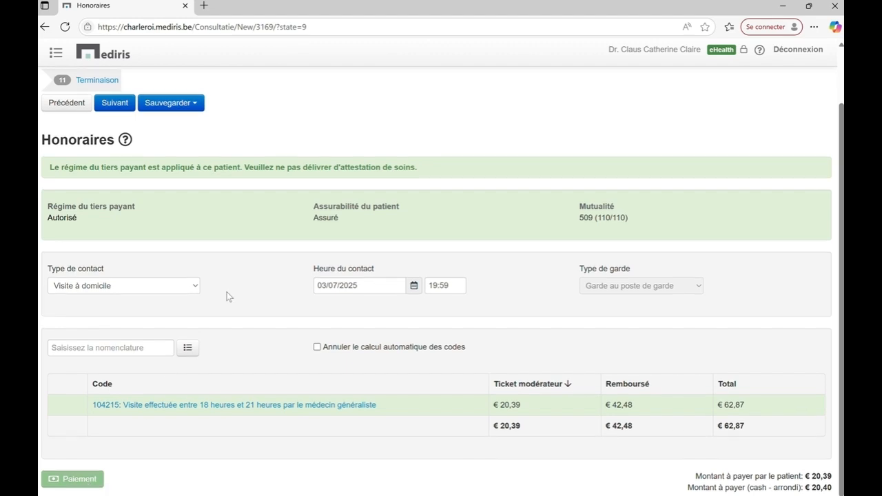
{"action": "scroll", "coordinate": [225, 293], "scroll_direction": "up", "scroll_amount": 2}
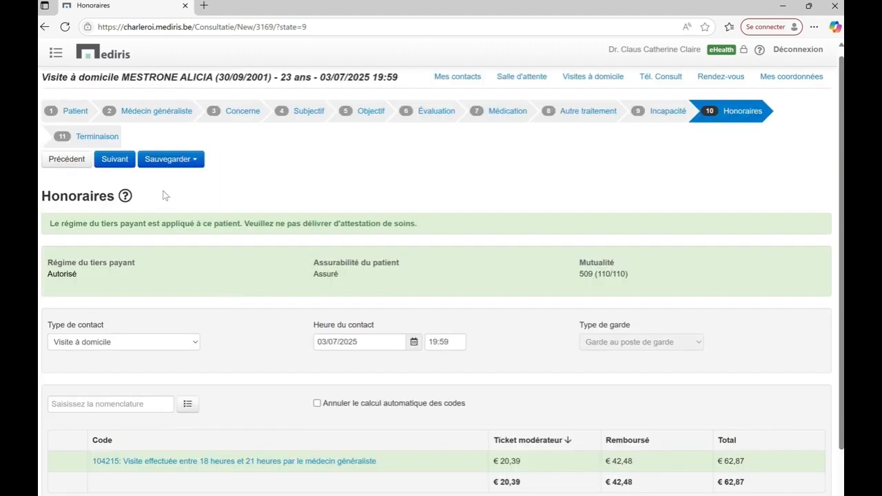
{"action": "left_click", "coordinate": [170, 163]}
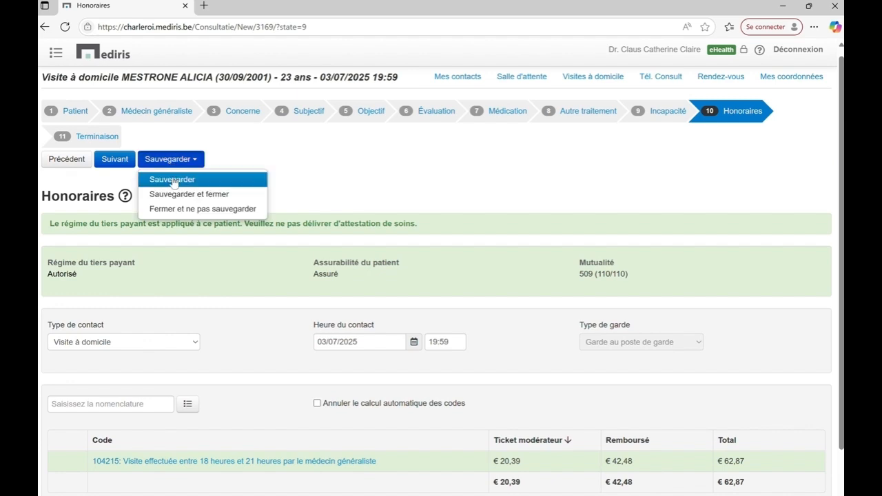
{"action": "left_click", "coordinate": [172, 180]}
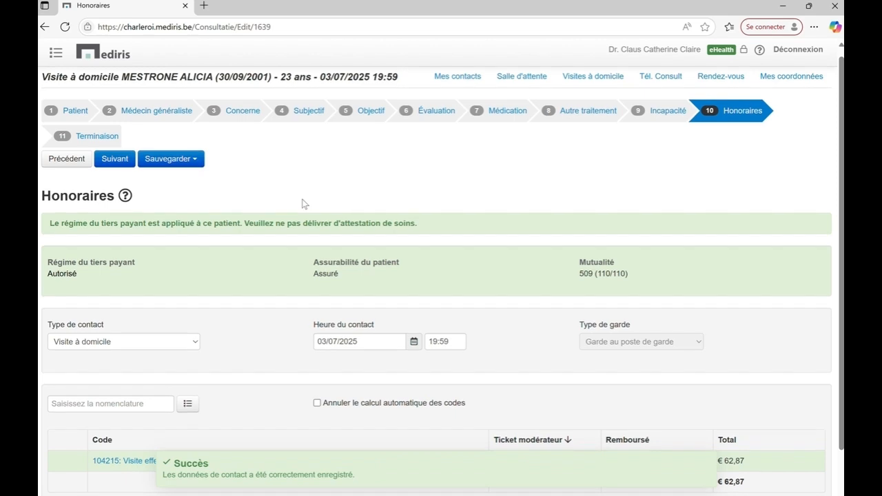
Step: Open the payment confirmation for the saved visit, choose the Rouge card reader, and close it without confirming
{"action": "scroll", "coordinate": [211, 371], "scroll_direction": "down", "scroll_amount": 1}
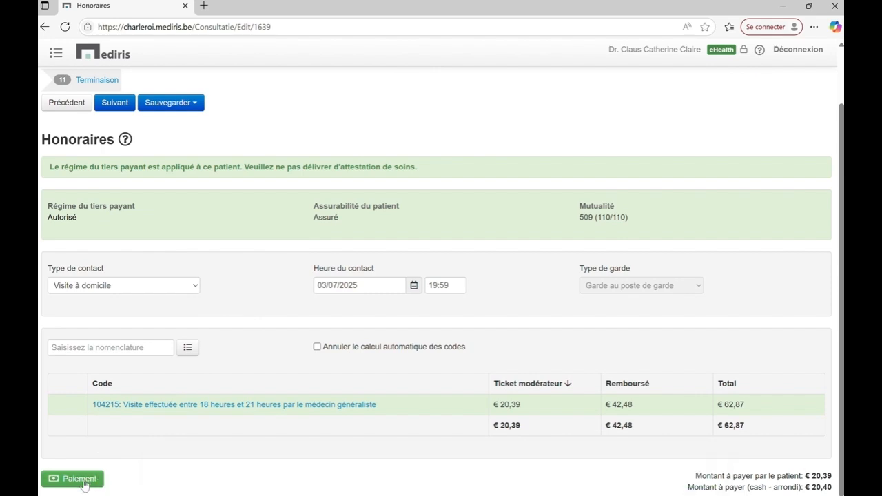
{"action": "left_click", "coordinate": [83, 483]}
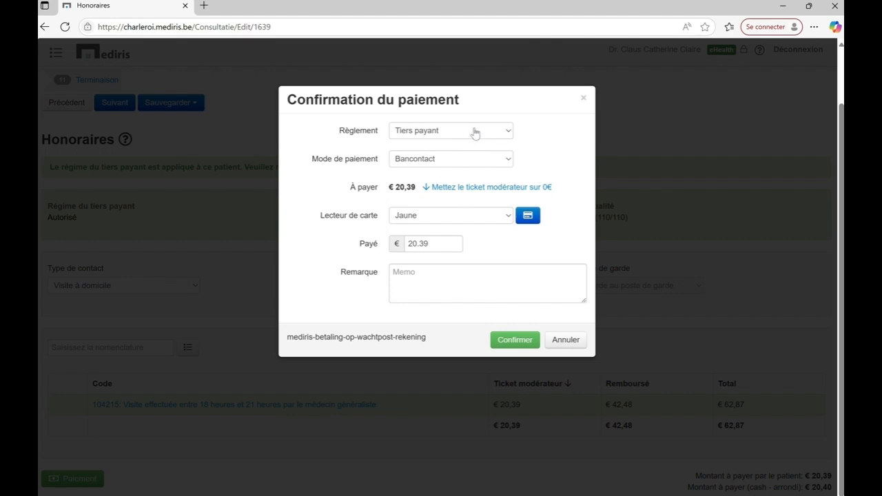
{"action": "left_click", "coordinate": [491, 217]}
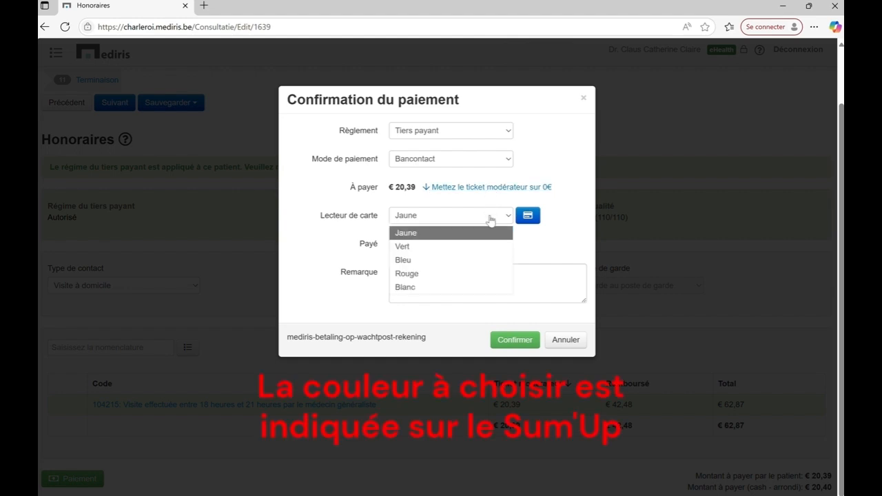
{"action": "left_click", "coordinate": [420, 275]}
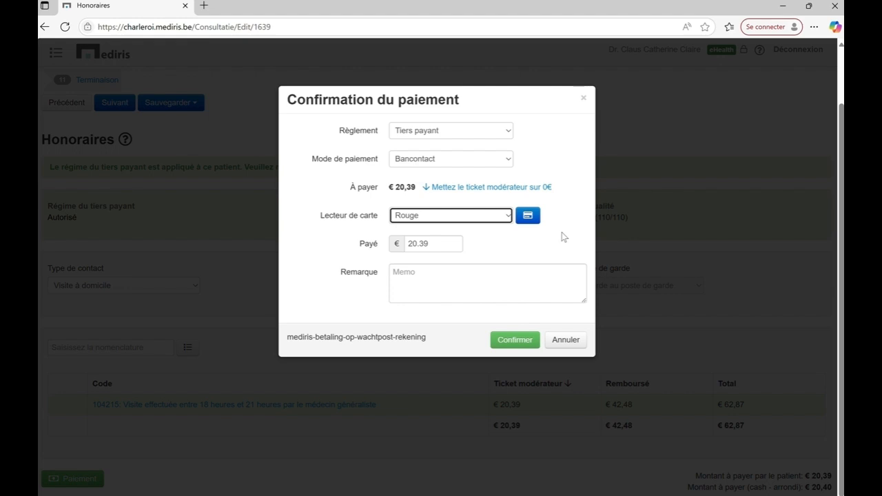
{"action": "left_click", "coordinate": [583, 99]}
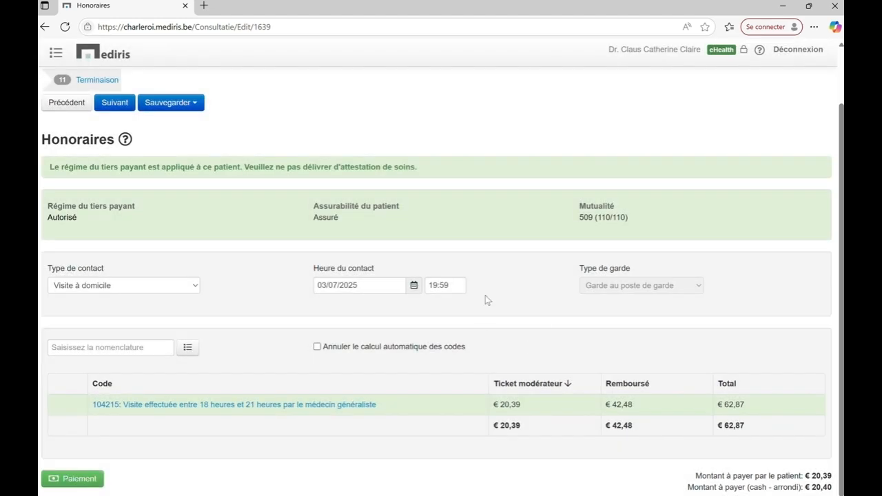
Step: Switch from the PowerPoint outline back to Mediris and start a new contact for the remaining home visit
{"action": "left_click", "coordinate": [492, 486]}
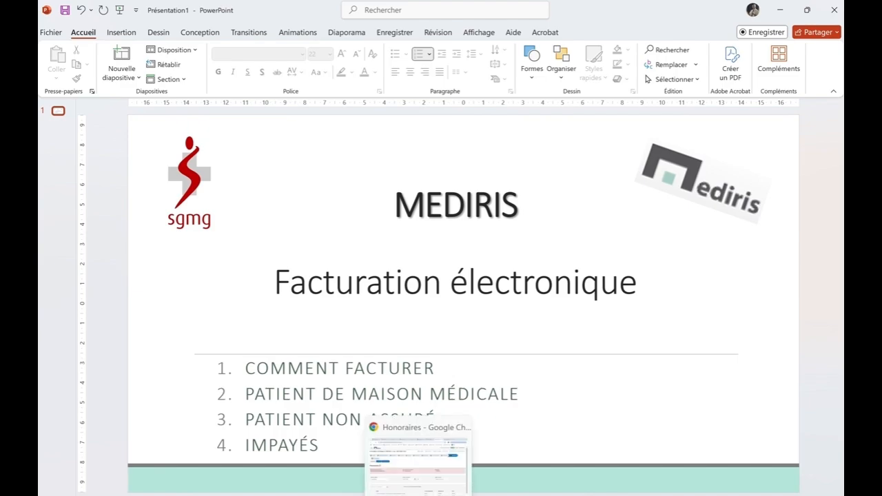
{"action": "left_click", "coordinate": [418, 495]}
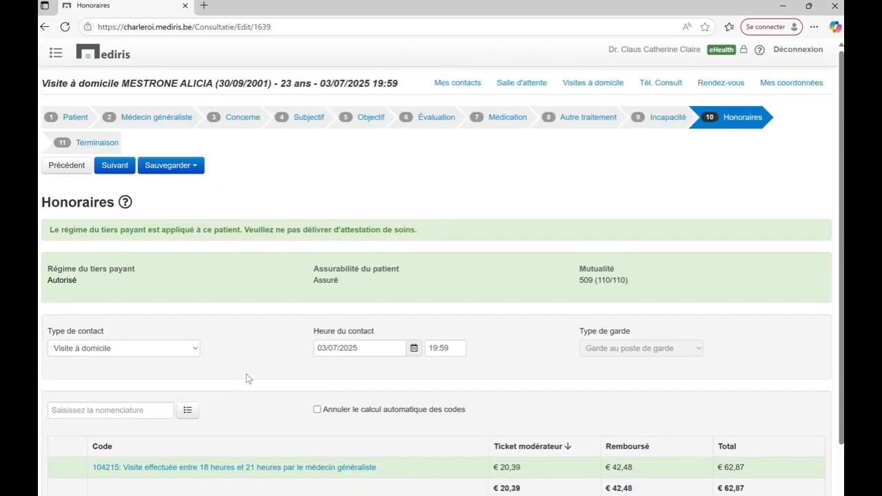
{"action": "left_click", "coordinate": [586, 89]}
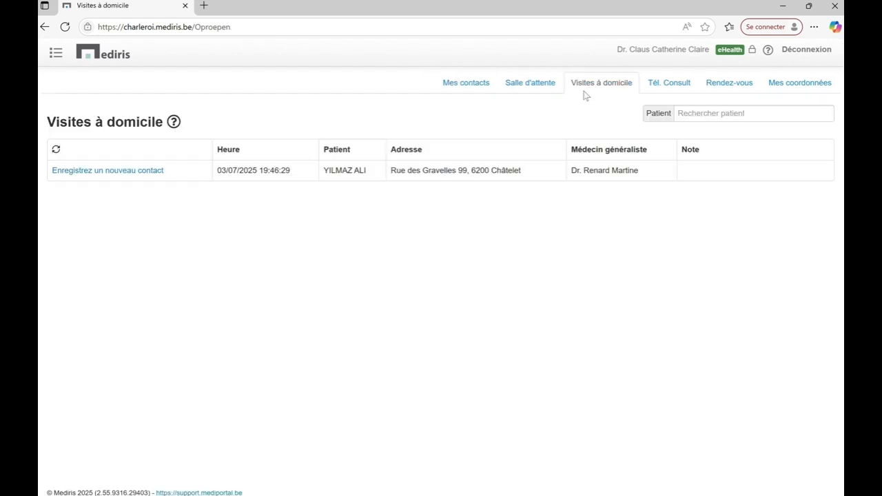
{"action": "left_click", "coordinate": [143, 177]}
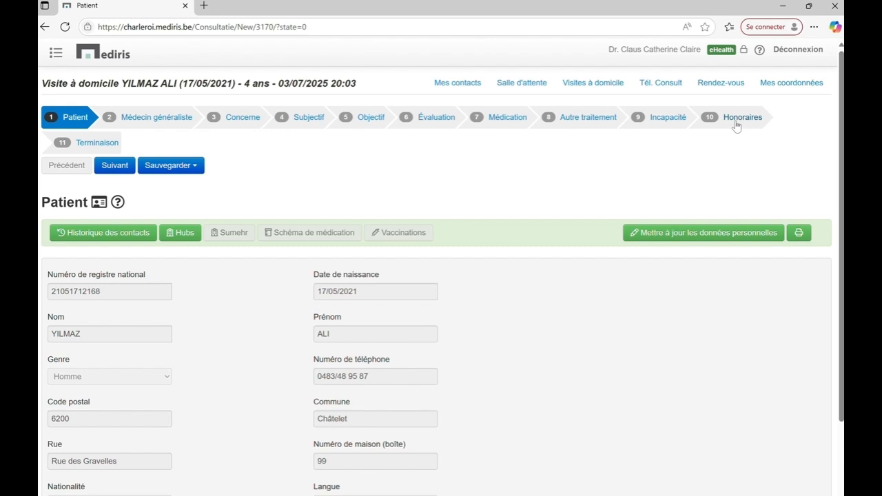
Step: Review the Honoraires section of the Maison médicale patient's visit and save the contact without closing it
{"action": "left_click", "coordinate": [737, 124]}
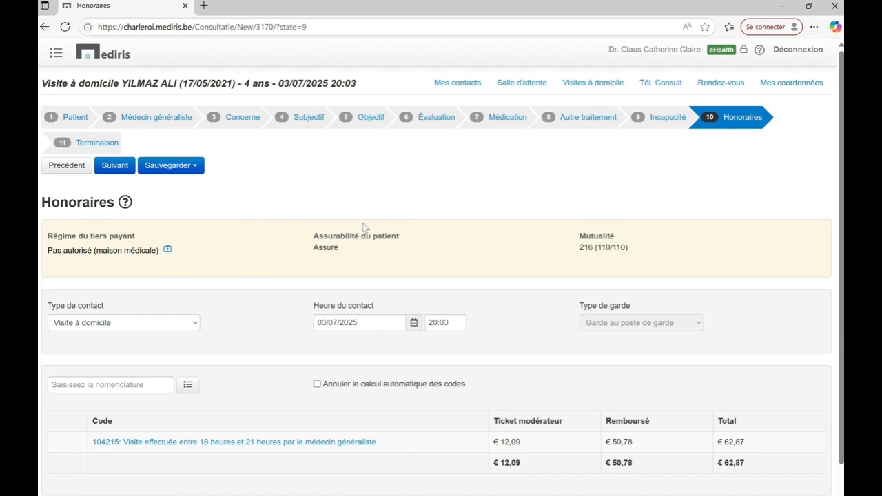
{"action": "scroll", "coordinate": [355, 225], "scroll_direction": "down", "scroll_amount": 1}
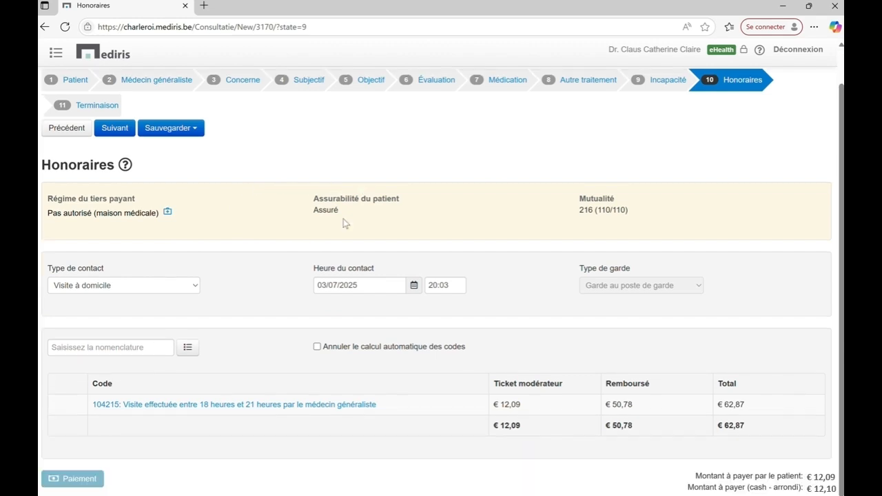
{"action": "scroll", "coordinate": [343, 222], "scroll_direction": "up", "scroll_amount": 1}
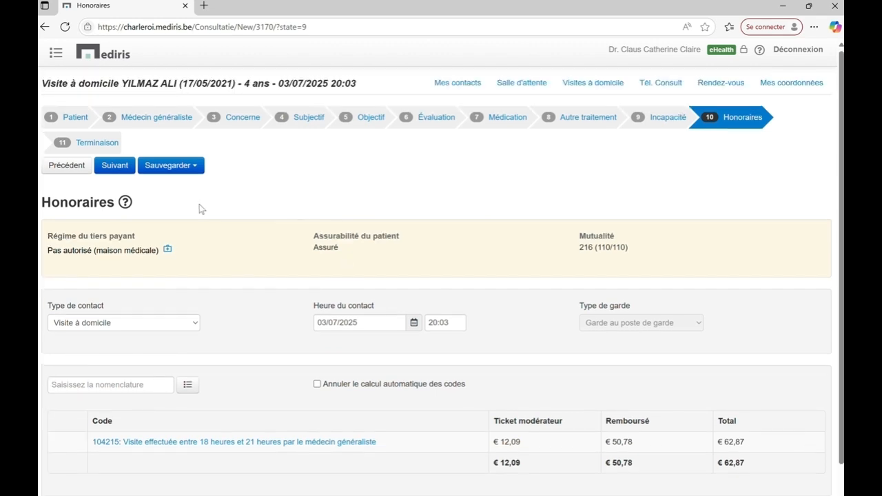
{"action": "left_click", "coordinate": [163, 169]}
{"action": "left_click", "coordinate": [166, 186]}
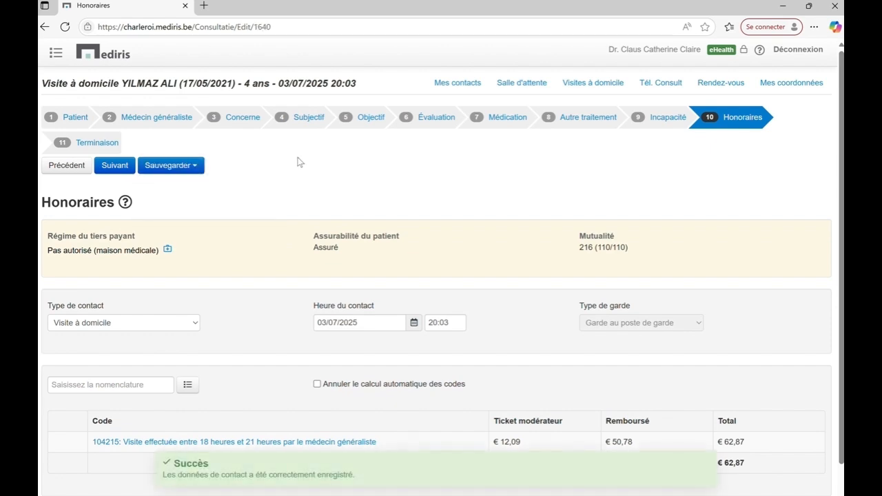
Step: View the payment confirmation for billing via Maison médicale and close it without confirming
{"action": "scroll", "coordinate": [307, 183], "scroll_direction": "down", "scroll_amount": 1}
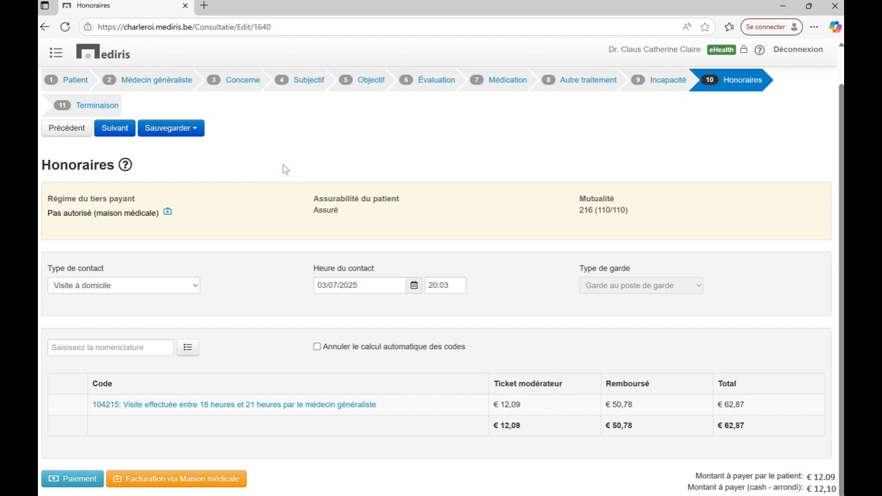
{"action": "left_click", "coordinate": [220, 483]}
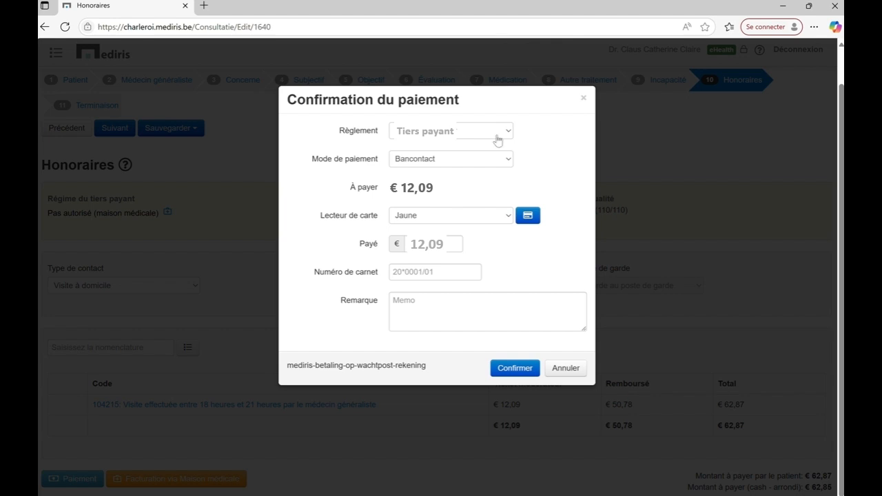
{"action": "left_click", "coordinate": [584, 100]}
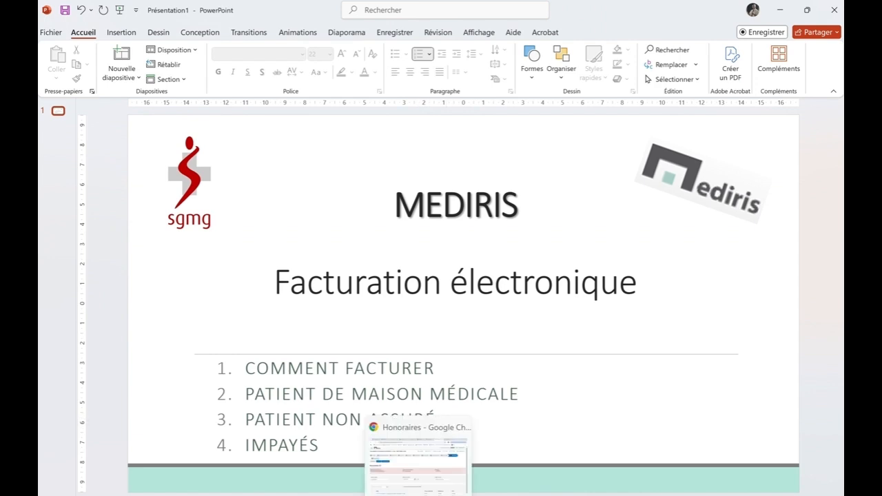
Step: Switch to the Chrome demo consultation of the uninsured patient, view its payment confirmation, and close it without confirming
{"action": "left_click", "coordinate": [419, 495]}
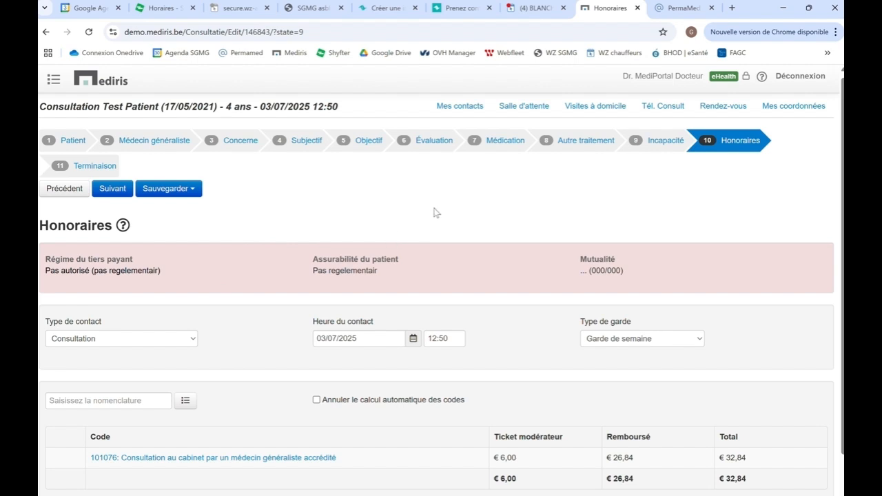
{"action": "scroll", "coordinate": [441, 201], "scroll_direction": "down", "scroll_amount": 1}
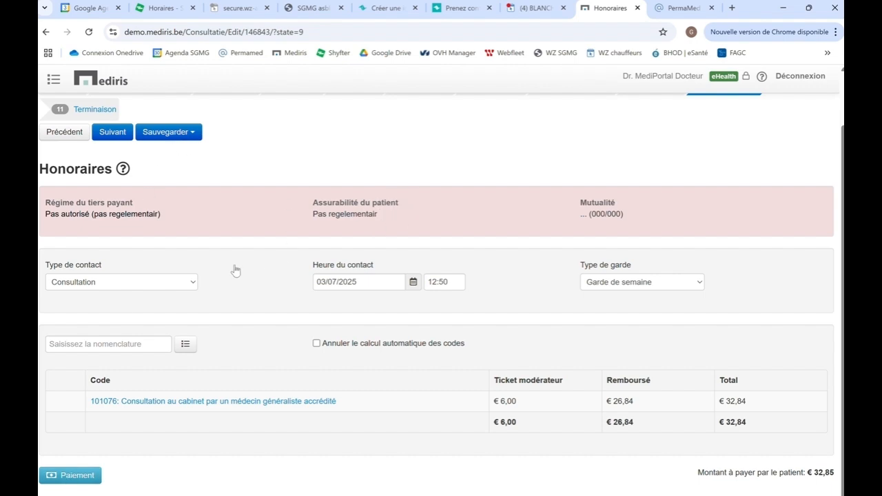
{"action": "left_click", "coordinate": [77, 477]}
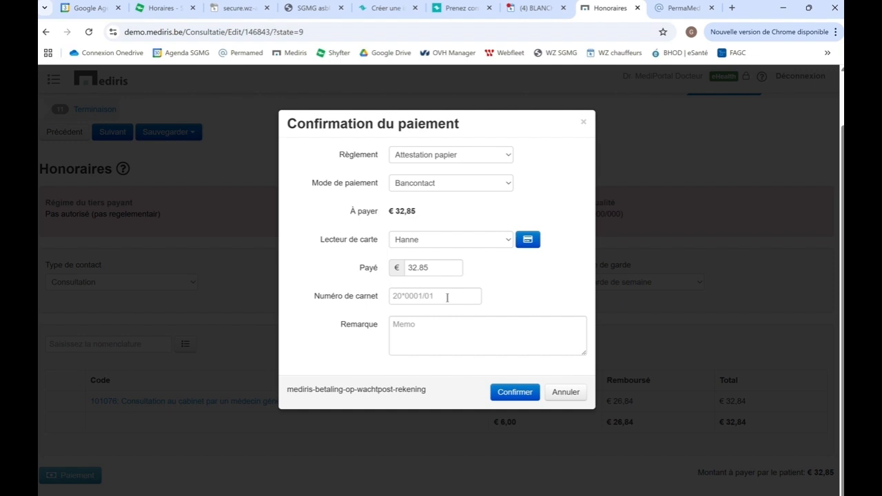
{"action": "left_click", "coordinate": [583, 124]}
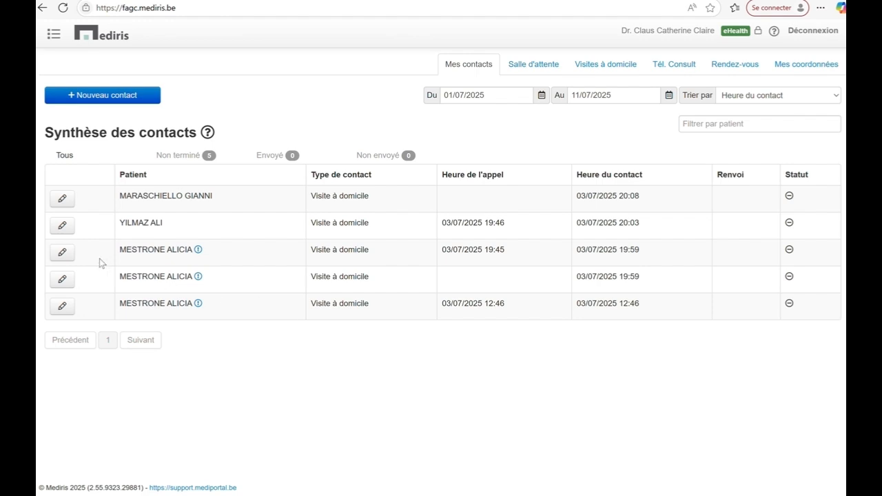
Step: Open the 03/07/2025 19:59 home visit that has no call time and bring up the payment confirmation from its Honoraires section
{"action": "left_click", "coordinate": [63, 280]}
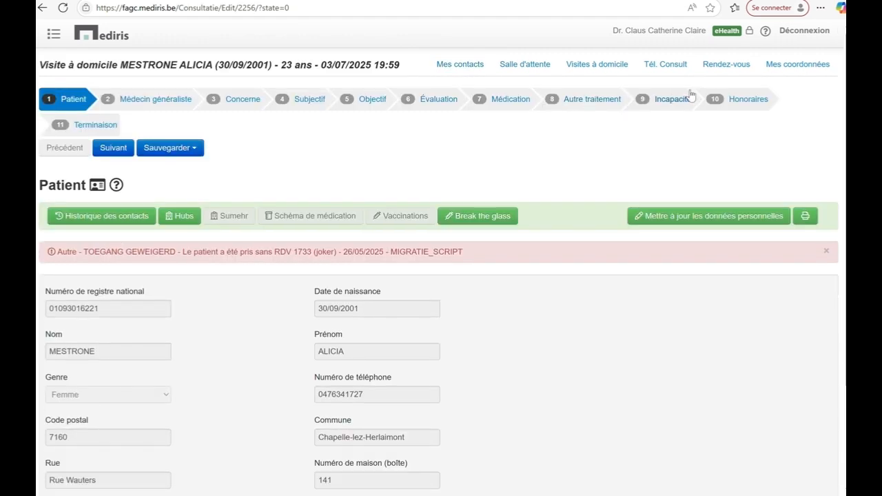
{"action": "left_click", "coordinate": [737, 103]}
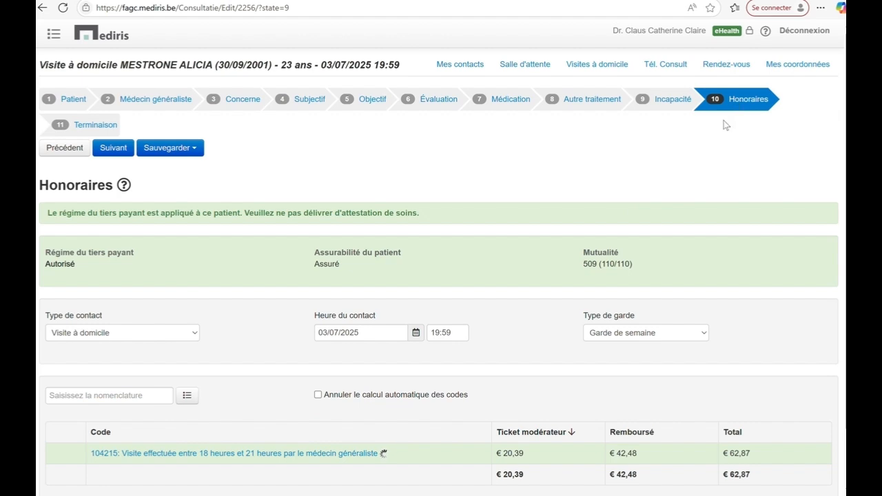
{"action": "scroll", "coordinate": [193, 153], "scroll_direction": "down", "scroll_amount": 2}
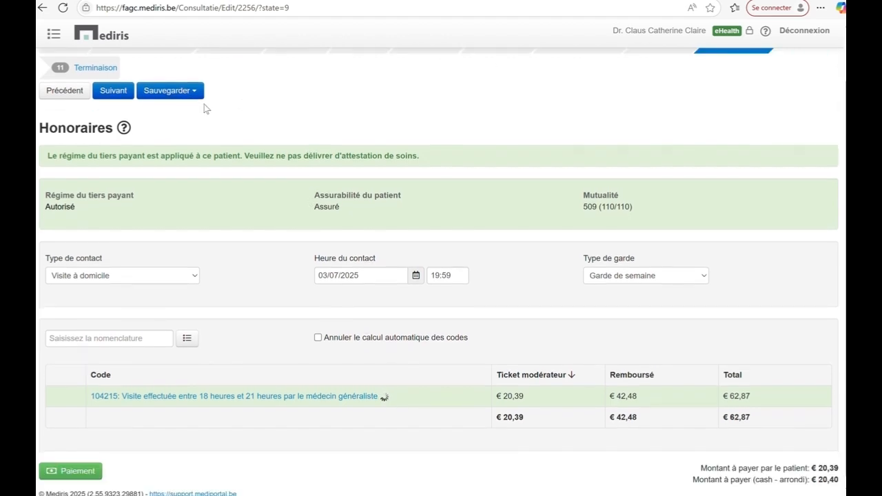
{"action": "left_click", "coordinate": [79, 472]}
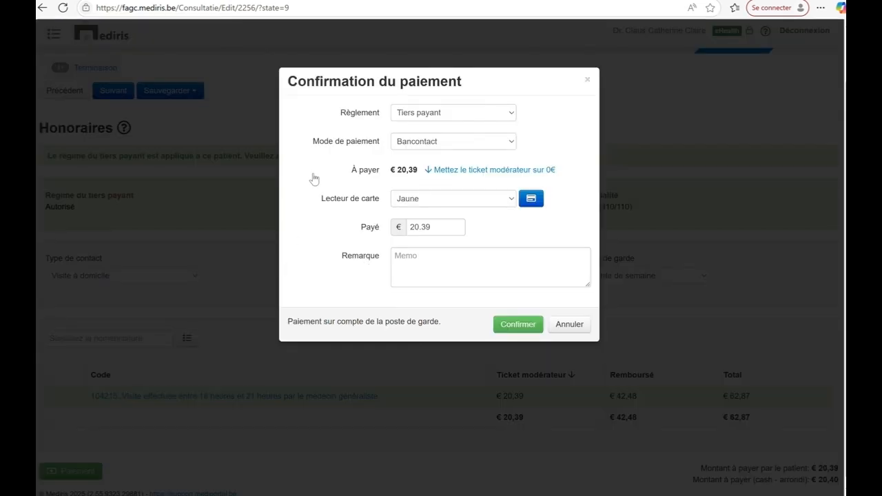
Step: Set the payment method to Virement and enter 20,39 as the amount paid in the payment confirmation
{"action": "left_click", "coordinate": [454, 143]}
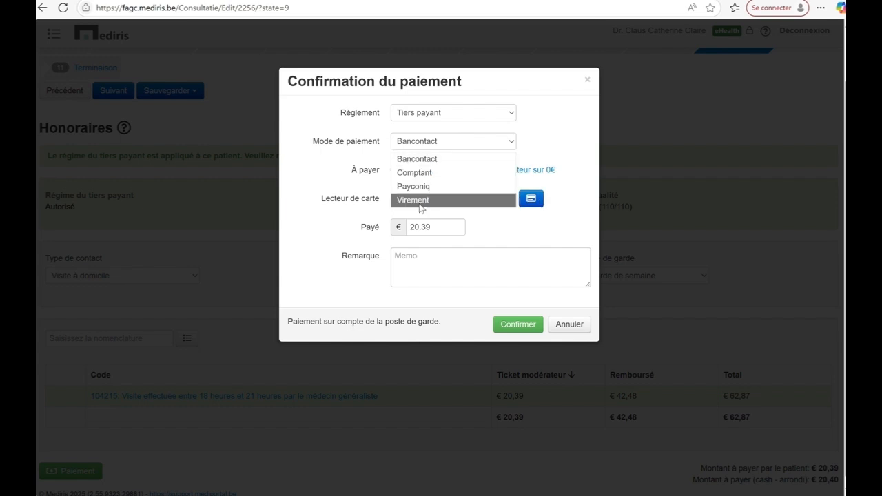
{"action": "left_click", "coordinate": [421, 200]}
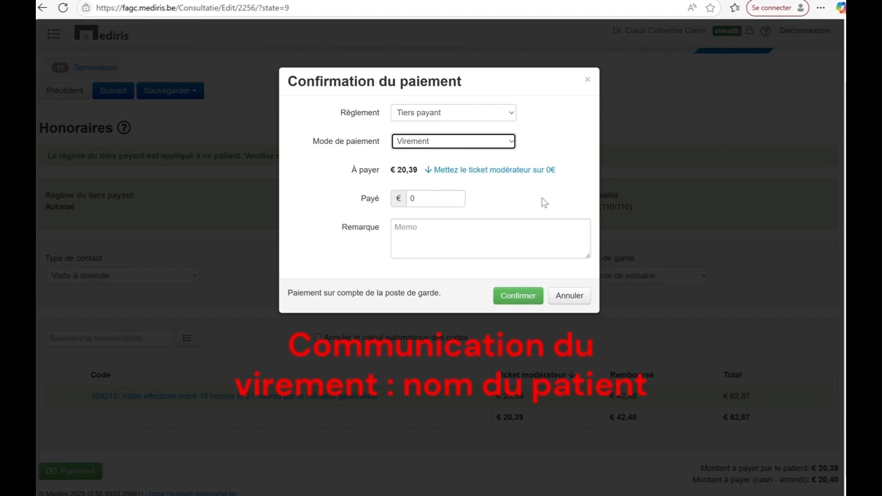
{"action": "left_click", "coordinate": [427, 199]}
{"action": "left_click_drag", "start_coordinate": [415, 198], "coordinate": [398, 199]}
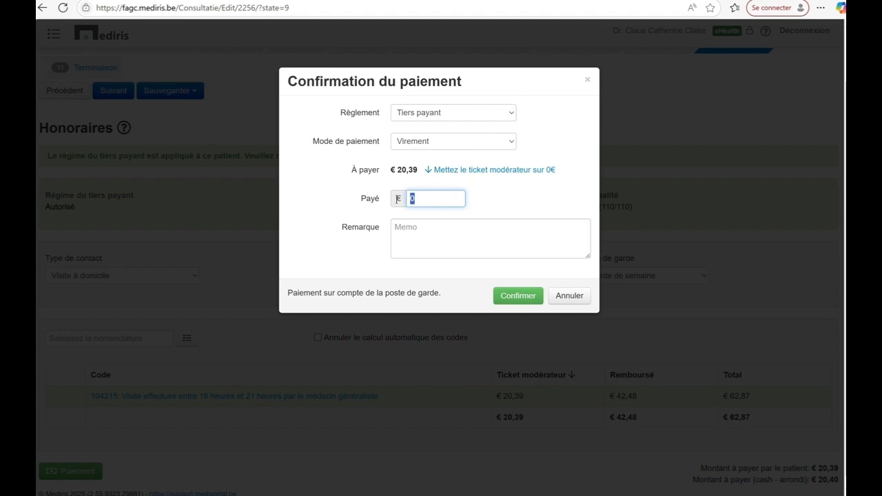
{"action": "type", "text": "20,39"}
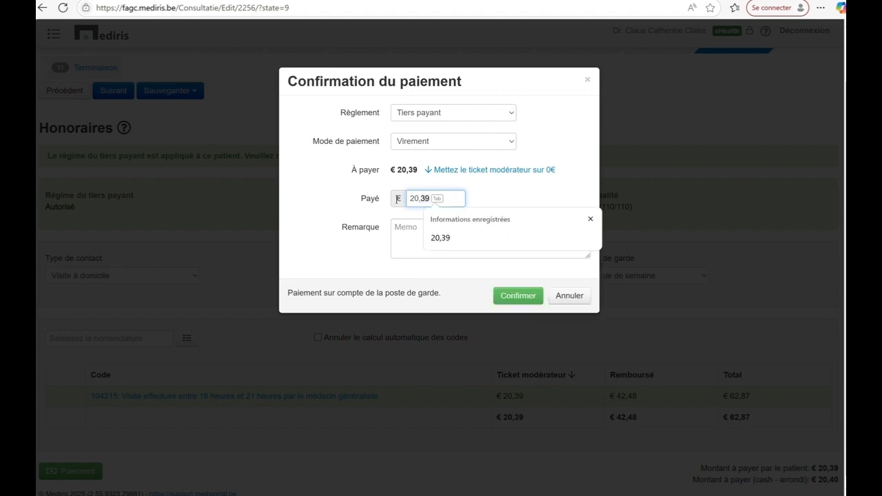
{"action": "key", "text": "Tab"}
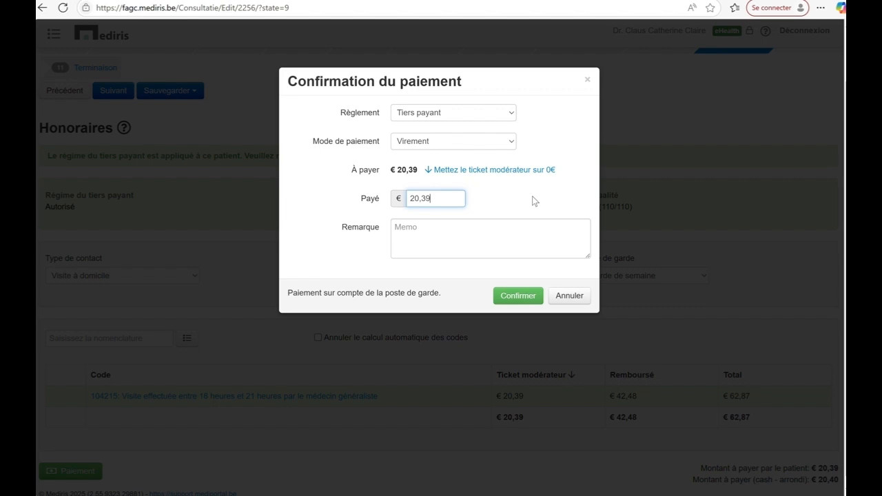
Step: Switch the payment method to Comptant, cancel the payment confirmation, and return to the contacts overview
{"action": "left_click", "coordinate": [489, 143]}
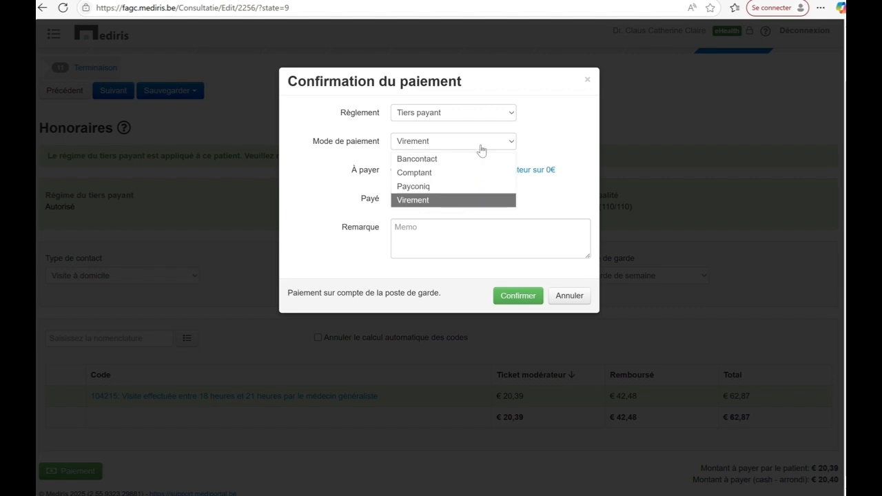
{"action": "left_click", "coordinate": [446, 173]}
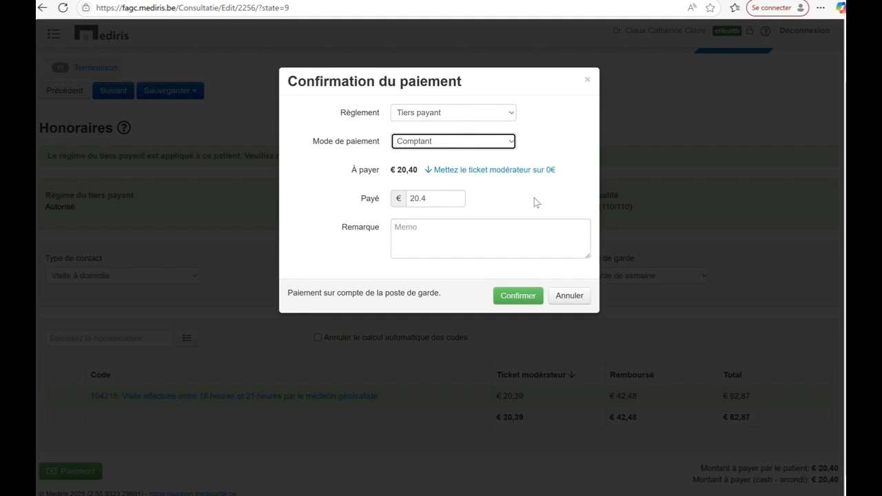
{"action": "left_click", "coordinate": [572, 295]}
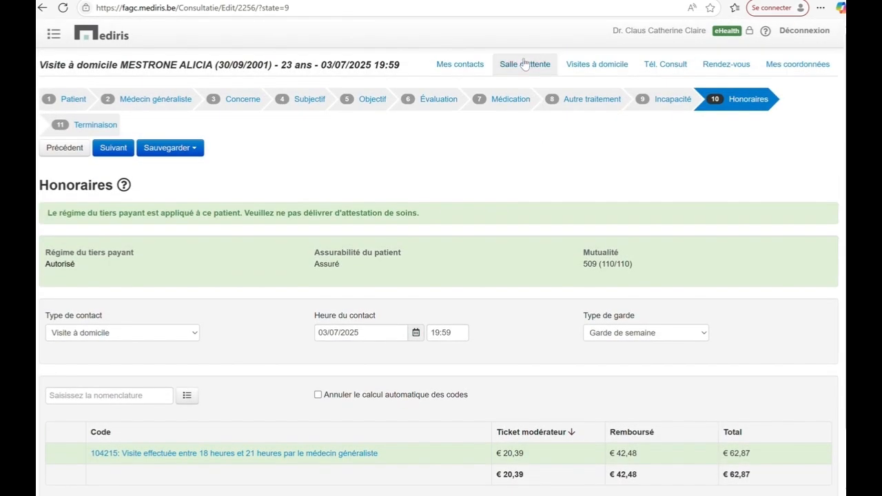
{"action": "left_click", "coordinate": [466, 71]}
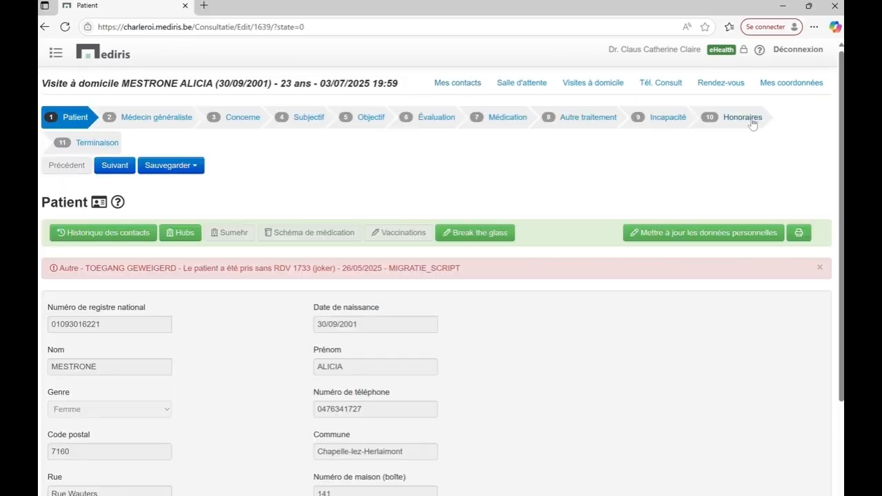
Step: Go to the Honoraires section of the home visit on the Charleroi site and bring up its payment confirmation
{"action": "left_click", "coordinate": [744, 117]}
{"action": "scroll", "coordinate": [352, 301], "scroll_direction": "down", "scroll_amount": 1}
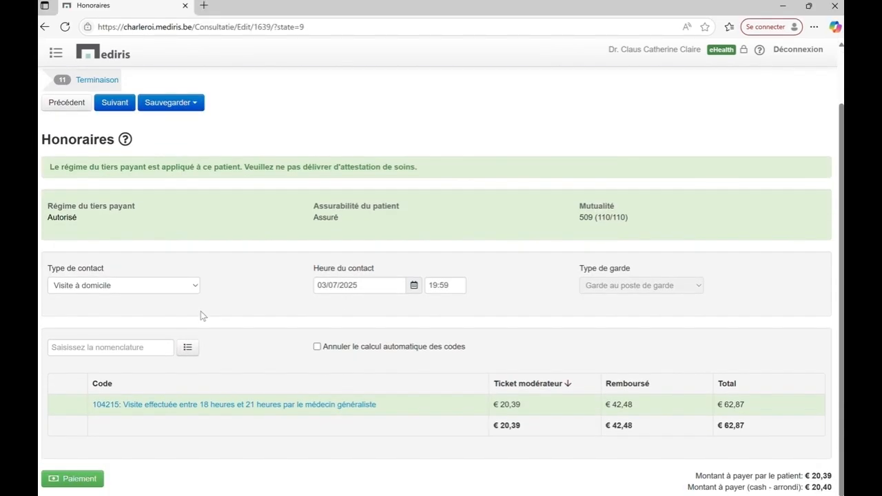
{"action": "left_click", "coordinate": [85, 483]}
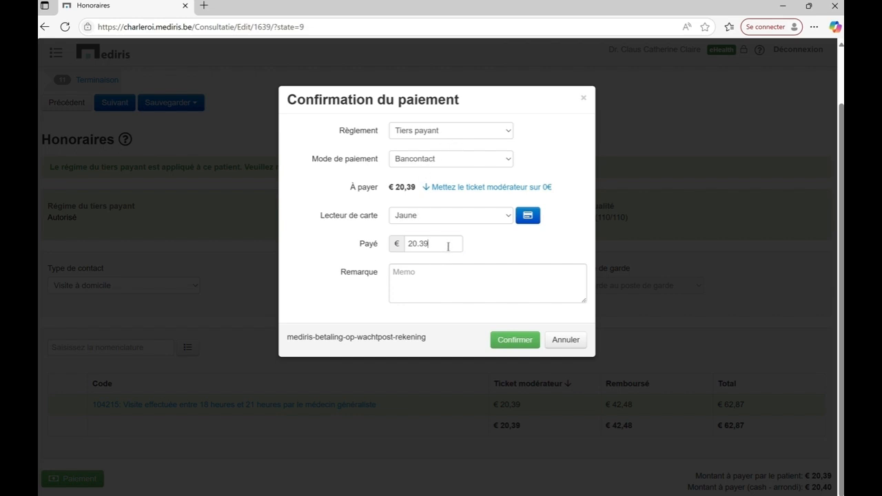
Step: Set the amount paid to 0 with Bancontact as the payment method, and close the payment confirmation without confirming
{"action": "left_click_drag", "start_coordinate": [448, 246], "coordinate": [372, 256]}
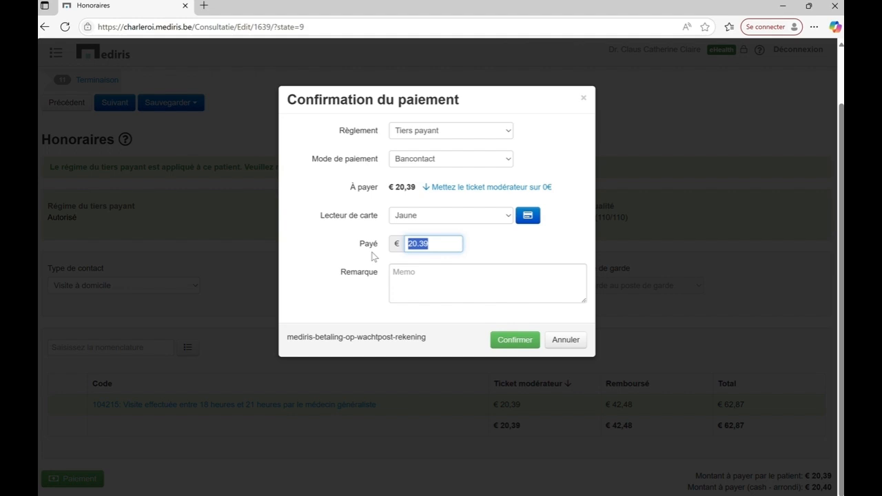
{"action": "type", "text": "0"}
{"action": "left_click", "coordinate": [525, 251]}
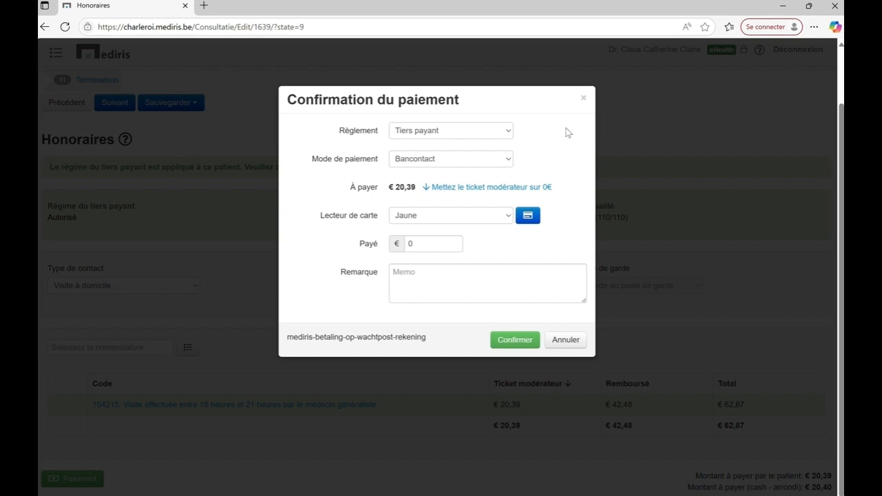
{"action": "left_click", "coordinate": [584, 100]}
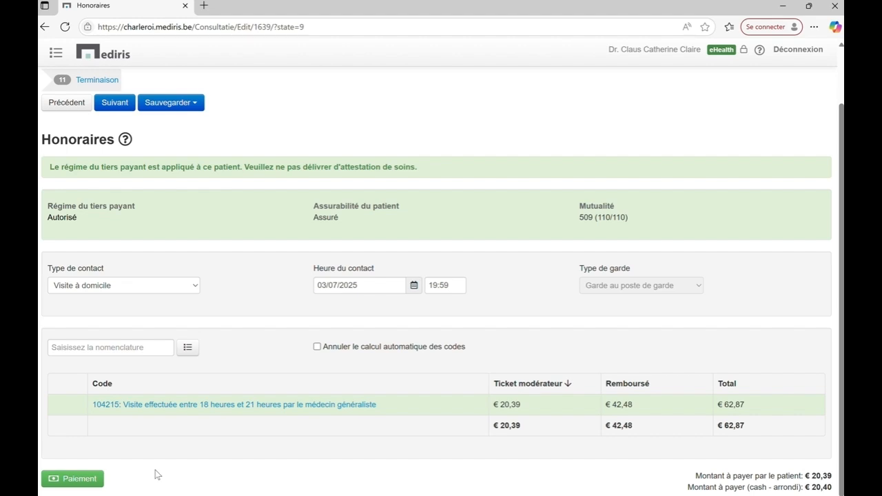
Step: Review the payment confirmation of the Charleroi home visit once more and close it without confirming
{"action": "left_click", "coordinate": [81, 482]}
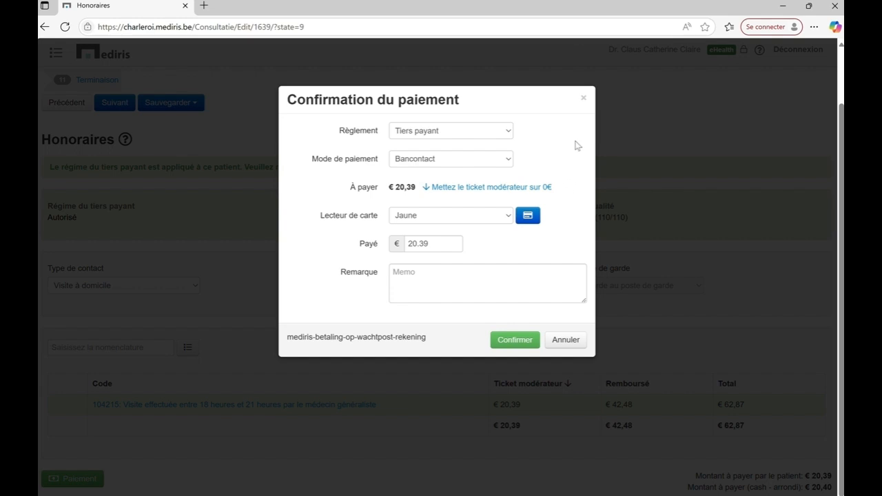
{"action": "left_click", "coordinate": [584, 101]}
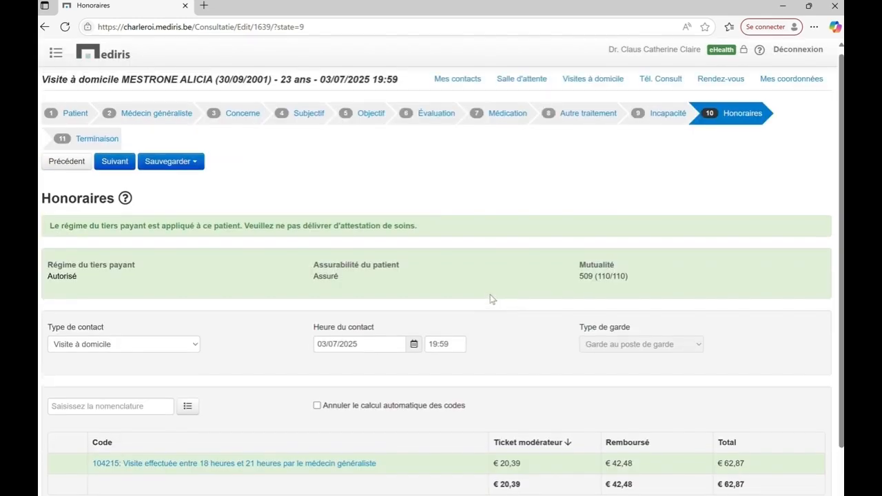